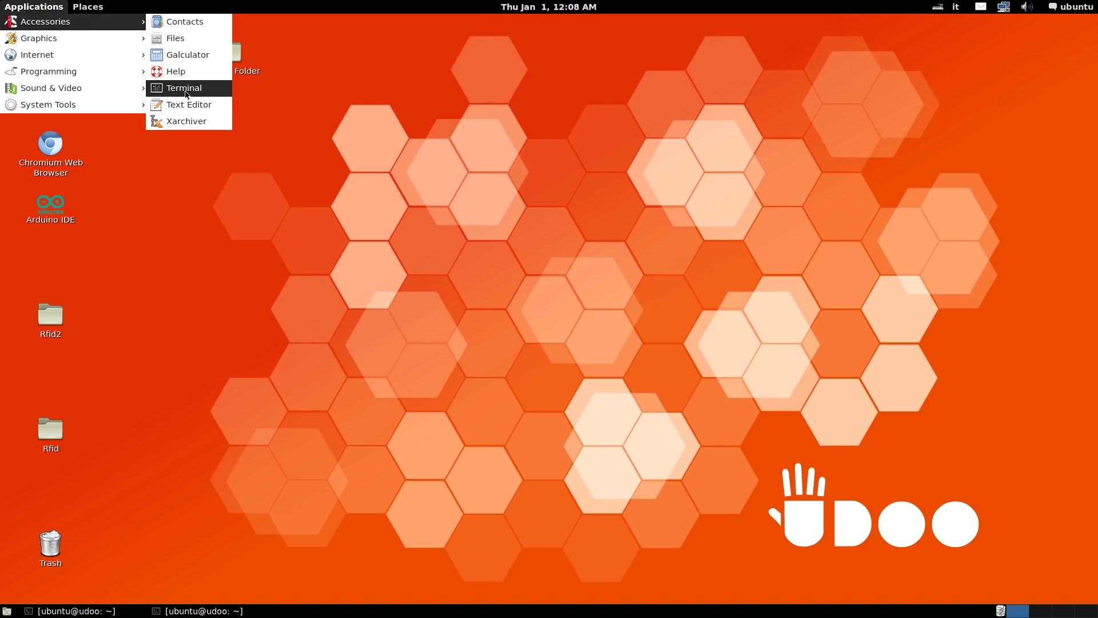
Launch a new terminal and run gst-launch-0.10 mfw_v4lsrc ! mfw_v4lsink for a full-screen camera feed.
left_click(184, 88)
type("gst-launch-0.10 mfw_v4lsrc ! mfw_v4lsink")
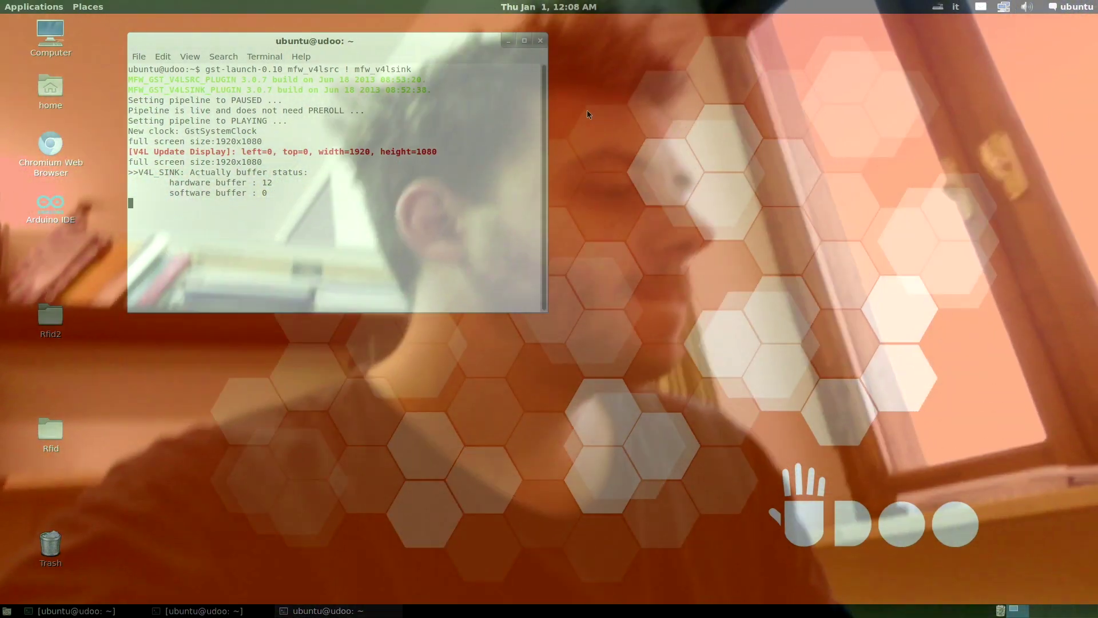
Stop the pipeline with Ctrl+C and run mfw_v4lsrc ! ffmpegcolorspace ! ximagesink for a windowed feed.
key("ctrl+c")
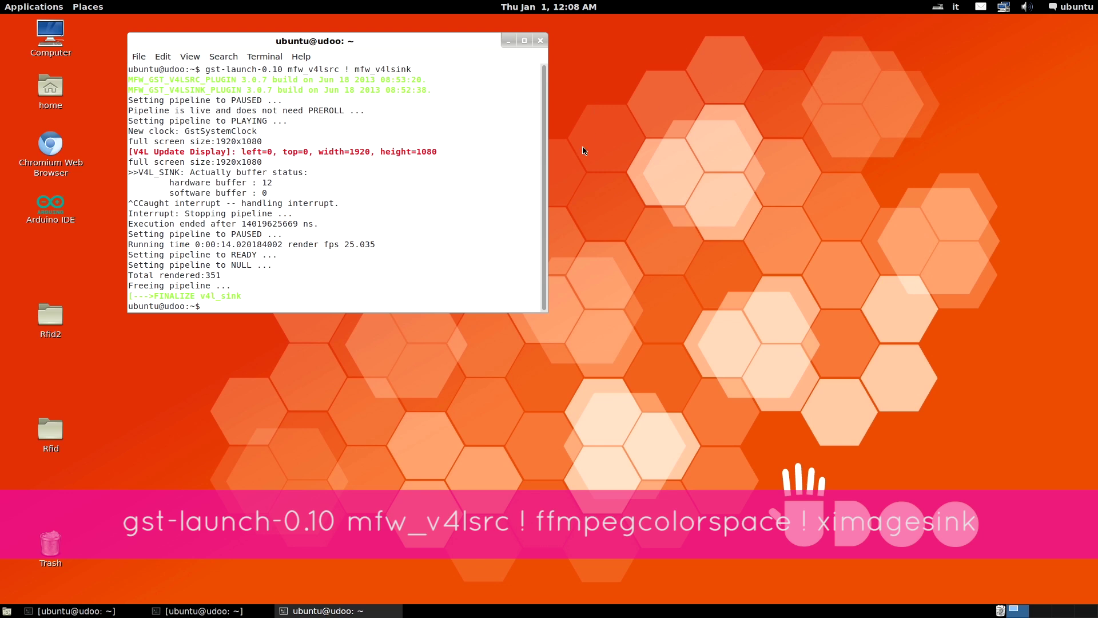
type("gst-launch-0.10 mfw_v4lsrc ! ffmpegcolorspace ! ximagesink")
key("Return")
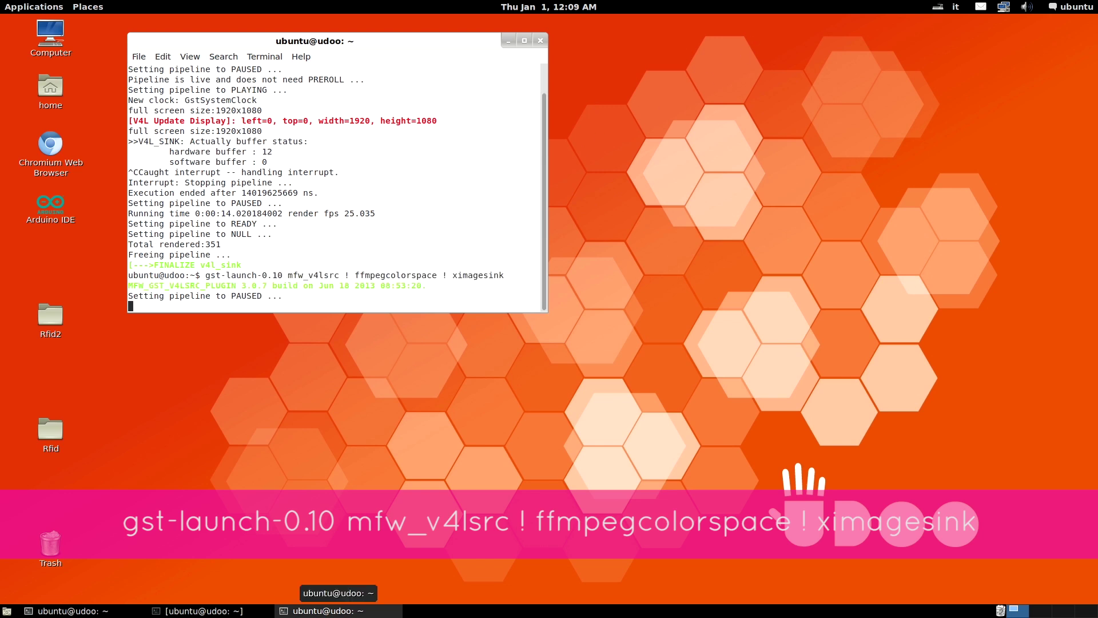